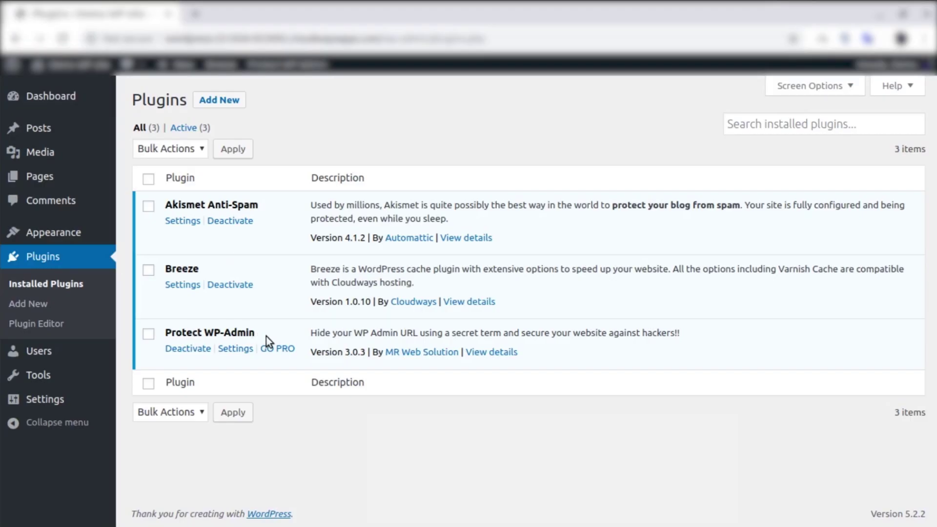
Note that Protect WP-Admin is already installed, then go to the Add Plugins page.
drag(268, 334, 168, 328)
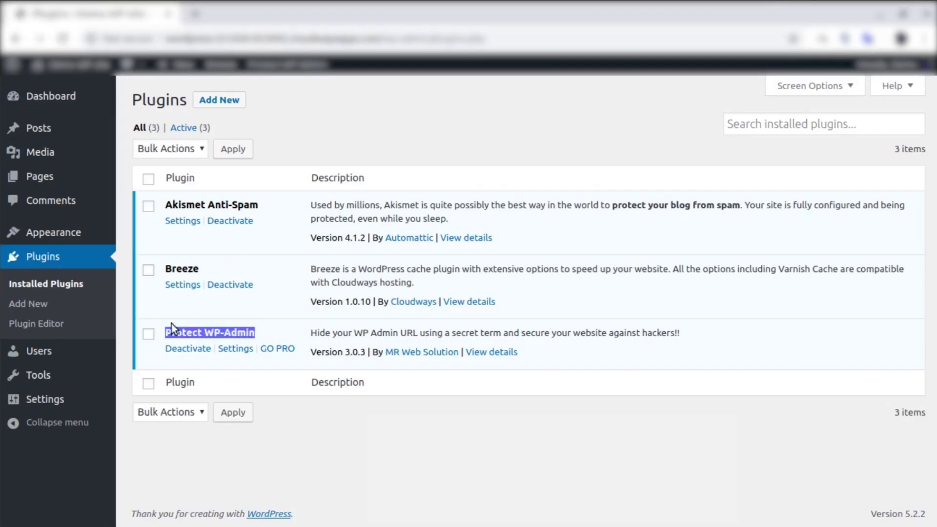
click(44, 302)
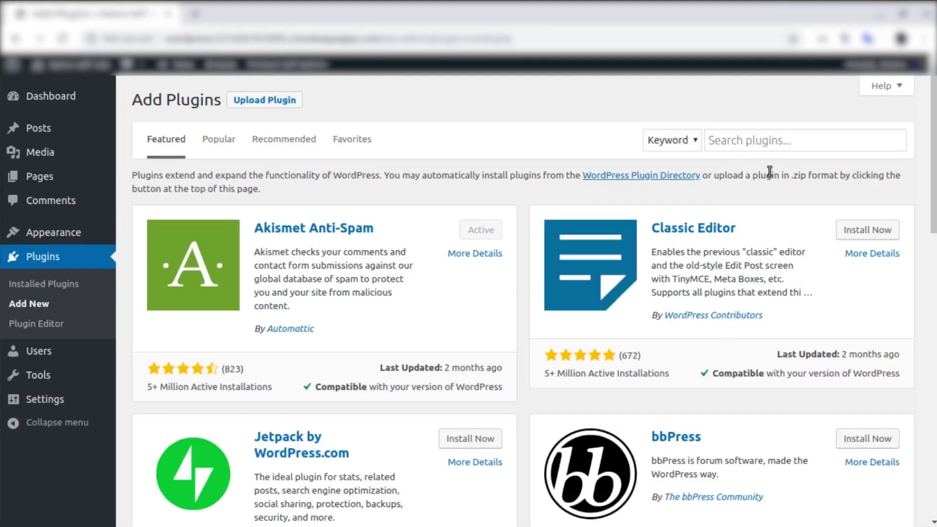
Search for 'wps limit login', then install and activate the WPS Limit Login plugin.
click(805, 145)
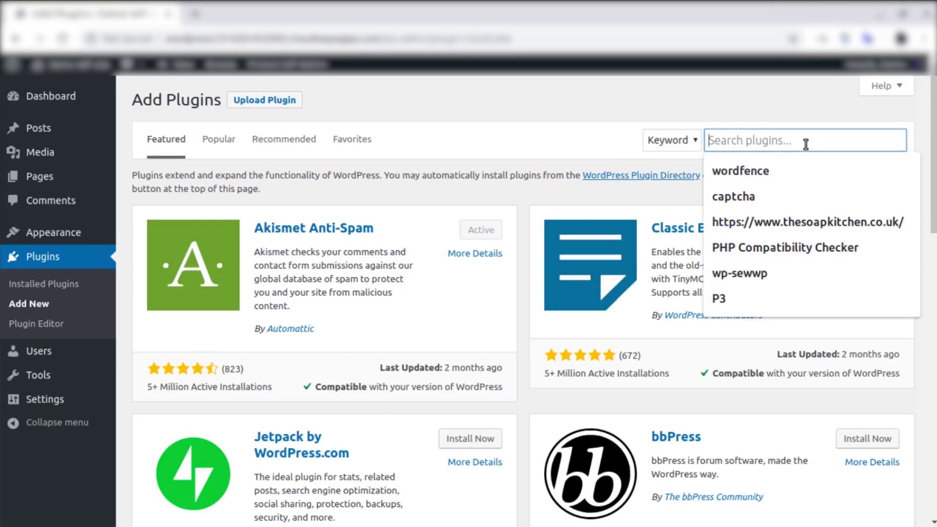
text(wps lim)
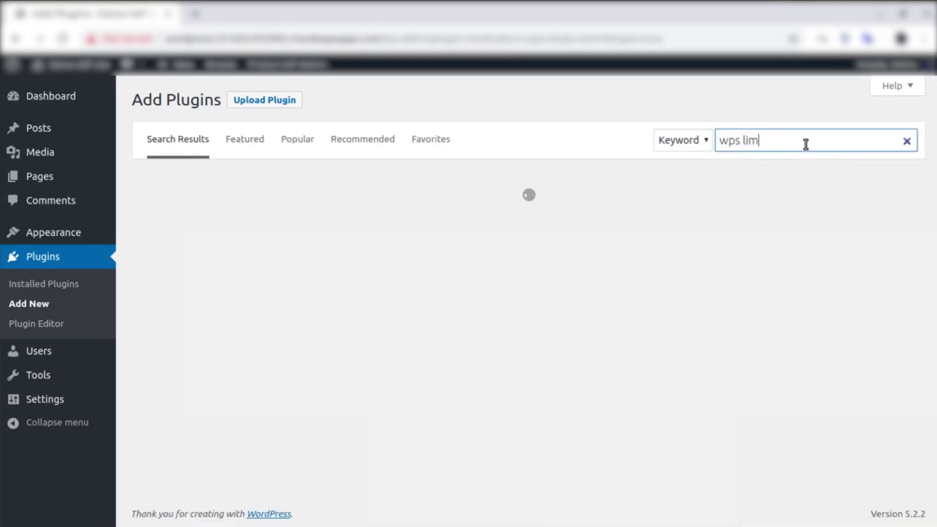
text(it logi)
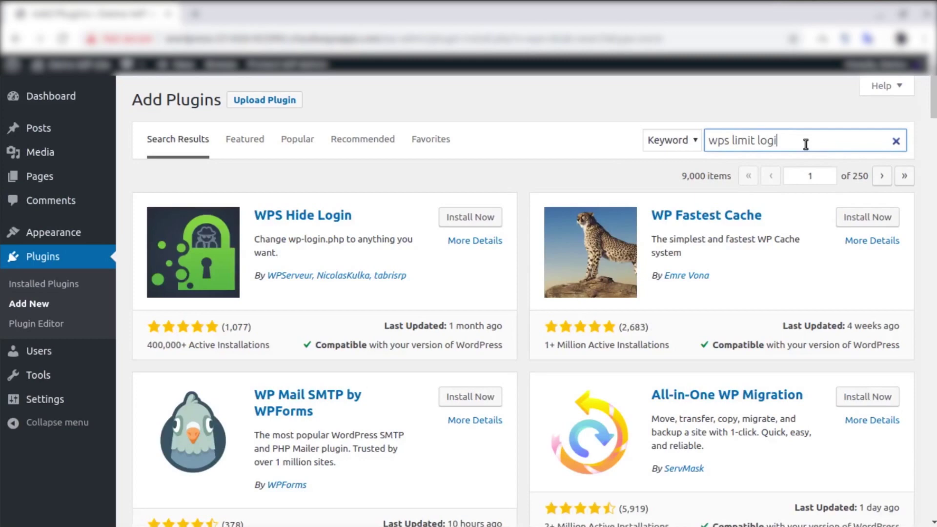
text(n)
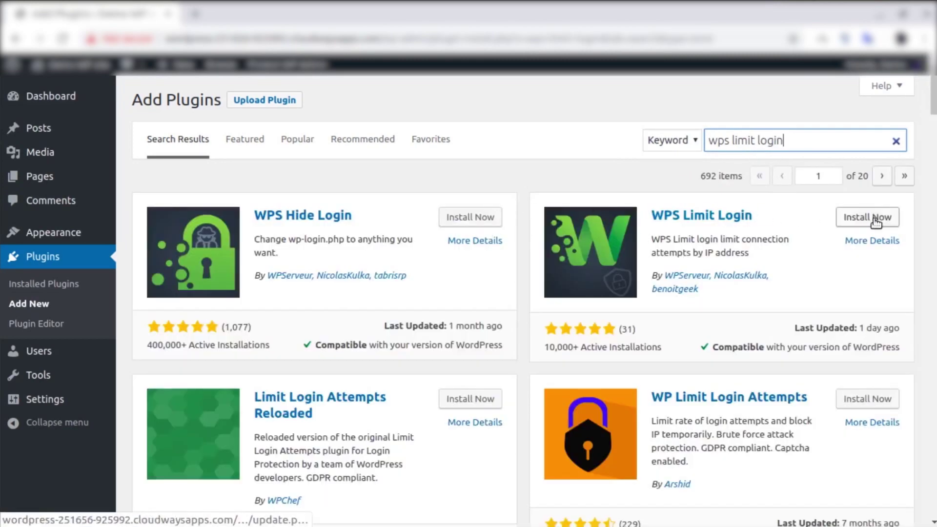
click(875, 220)
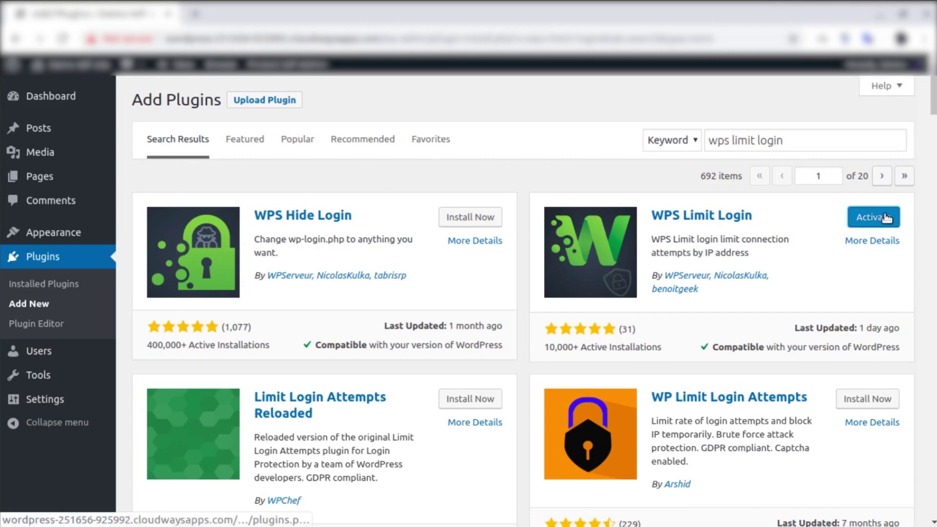
click(885, 218)
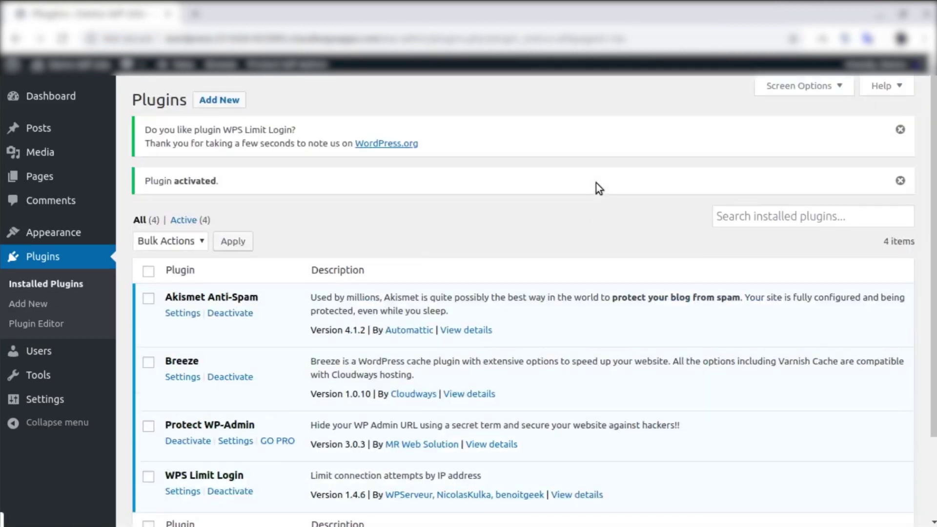
In WPS Limit Login settings, change allowed retries from 3 to 5.
scroll(263, 294, down, 2)
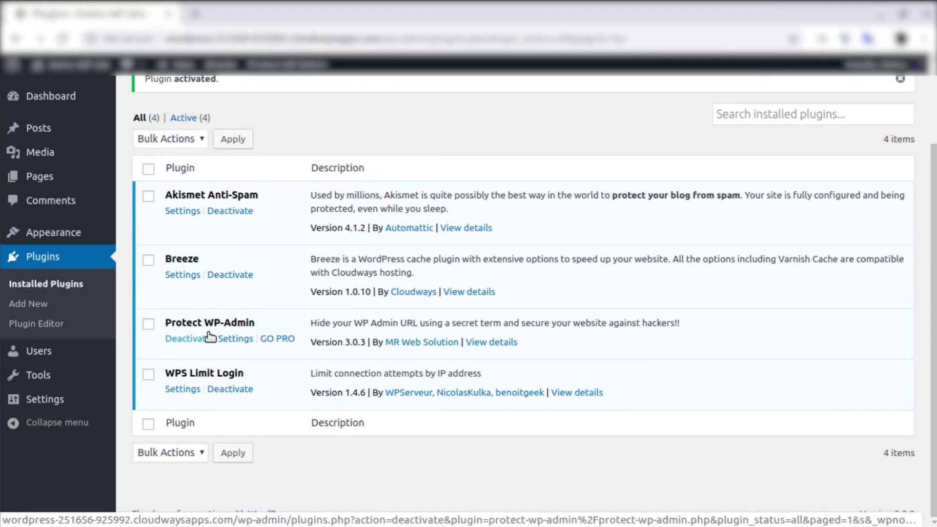
click(172, 389)
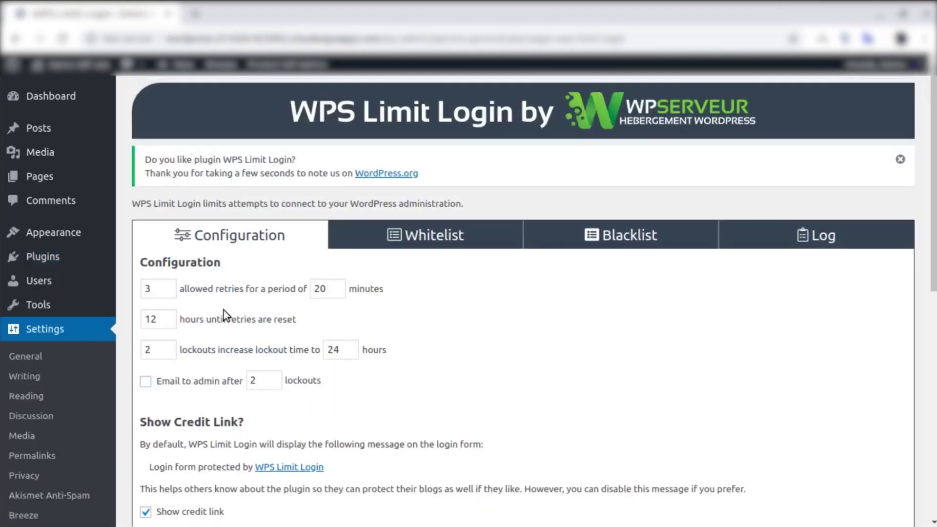
scroll(222, 348, down, 1)
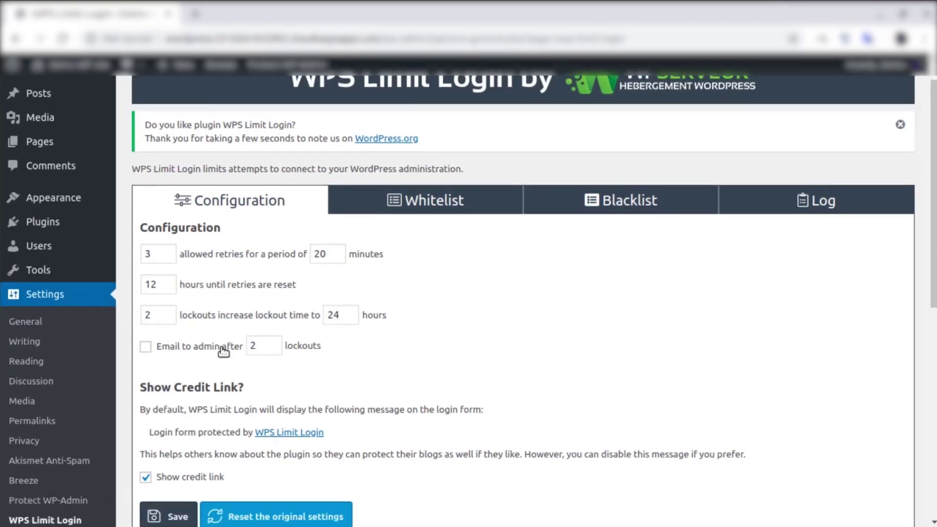
scroll(219, 349, down, 3)
scroll(224, 291, up, 1)
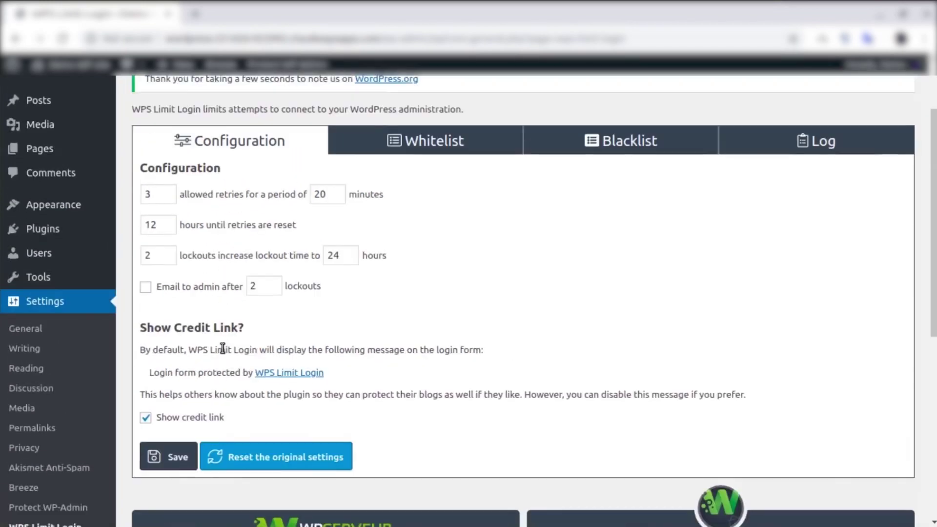
click(156, 199)
key(BackSpace)
text(5)
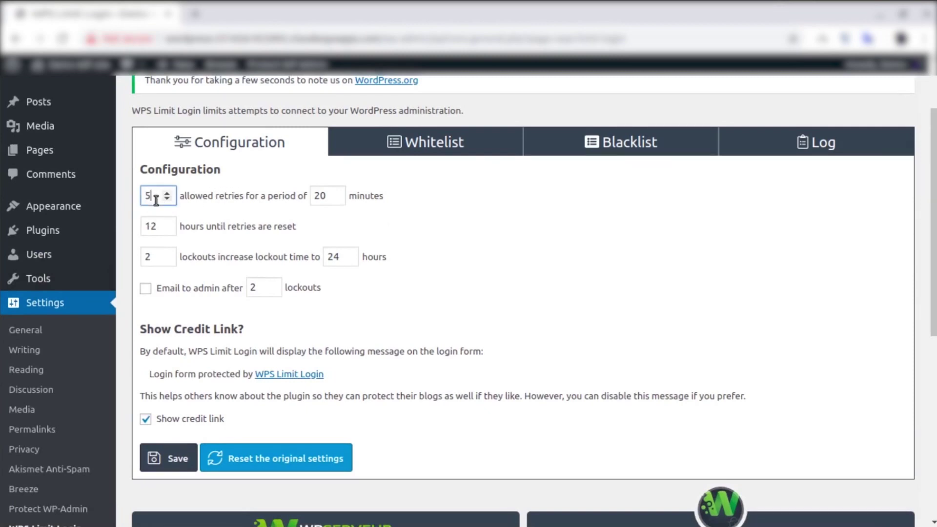
click(504, 227)
Enable emailing the admin after 1 lockout instead of 2, and save the options.
scroll(358, 300, down, 2)
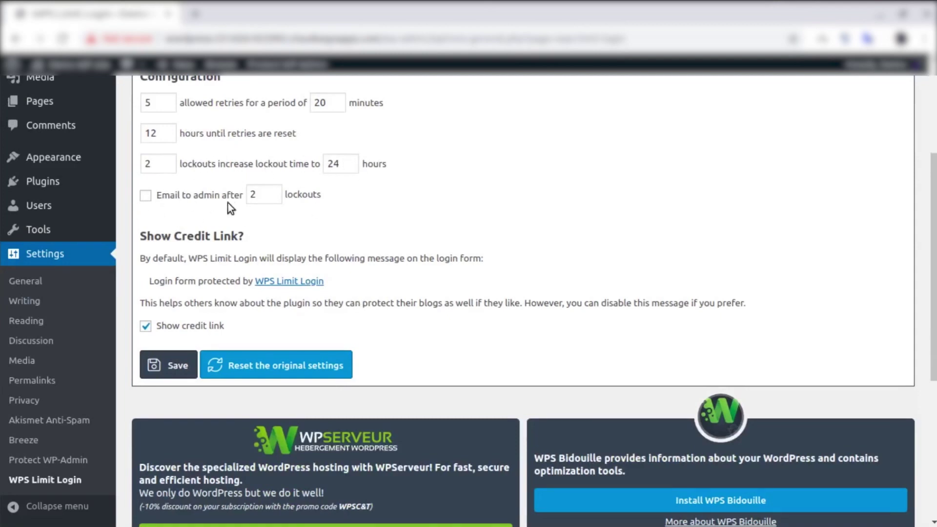
click(145, 196)
click(261, 194)
key(BackSpace)
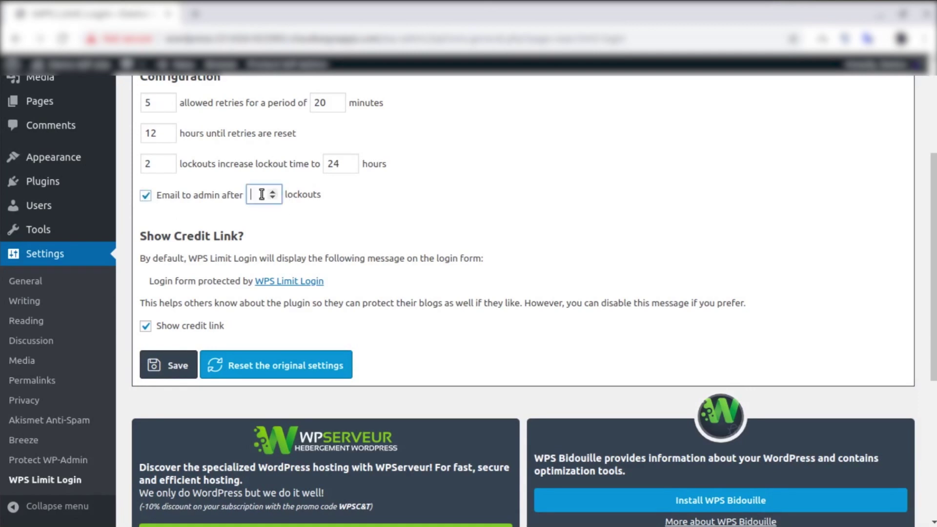
text(1)
click(405, 218)
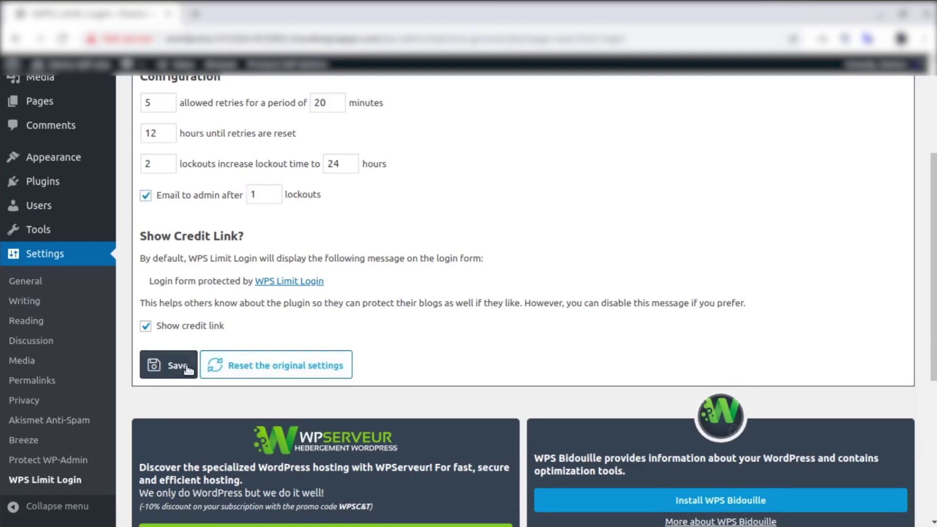
click(169, 366)
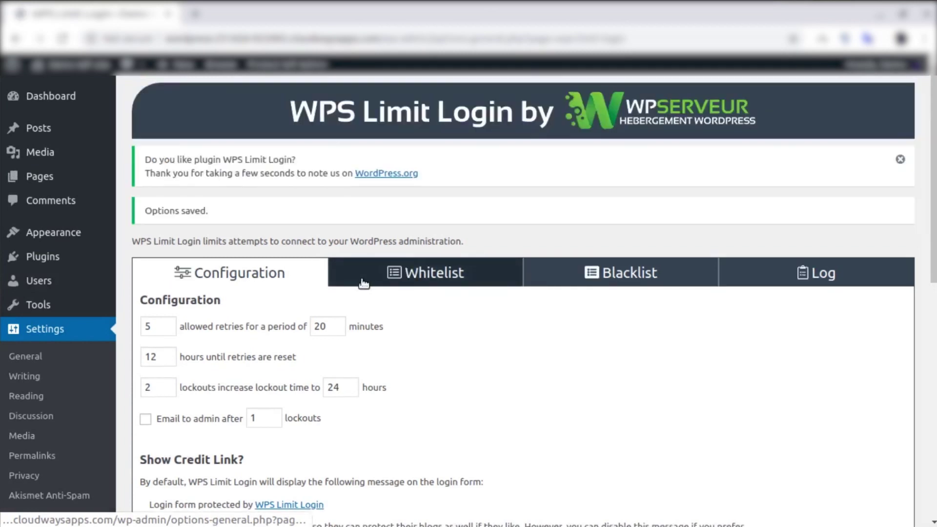
Look through the Whitelist and Blacklist tabs, then view the Log showing 1 unlocked lockout.
click(433, 277)
scroll(316, 387, down, 2)
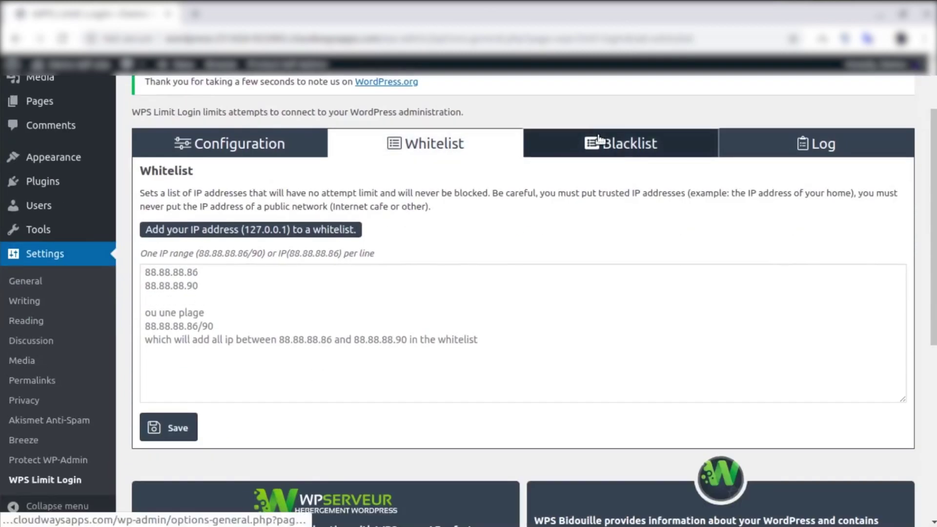
click(576, 143)
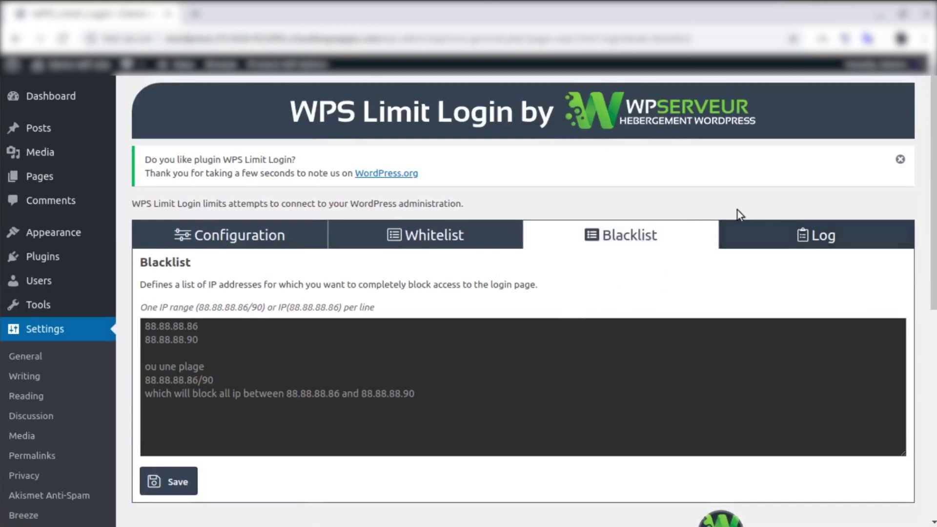
click(822, 249)
scroll(380, 326, down, 3)
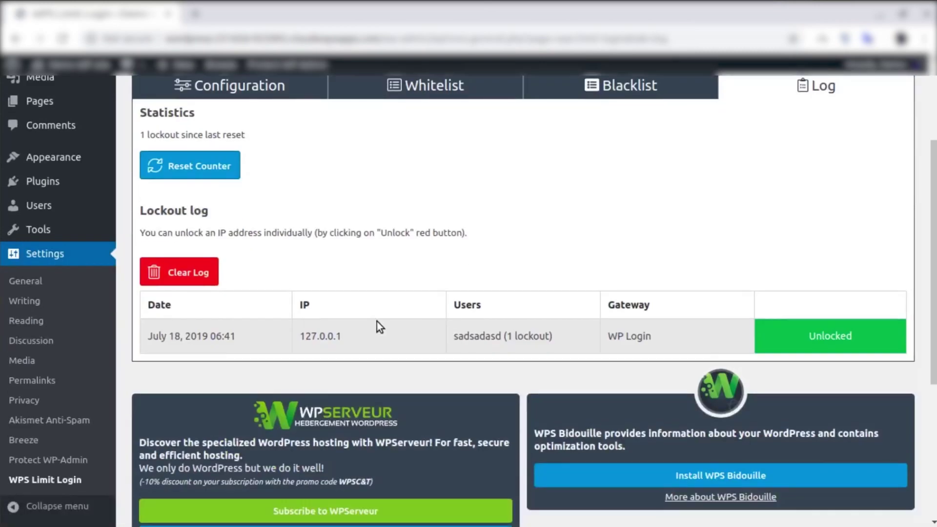
scroll(376, 321, up, 3)
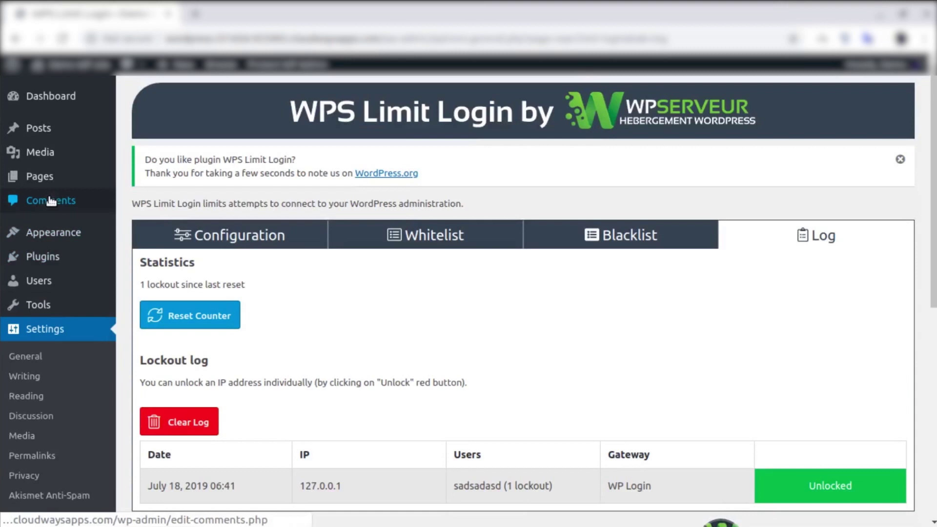
scroll(291, 333, down, 2)
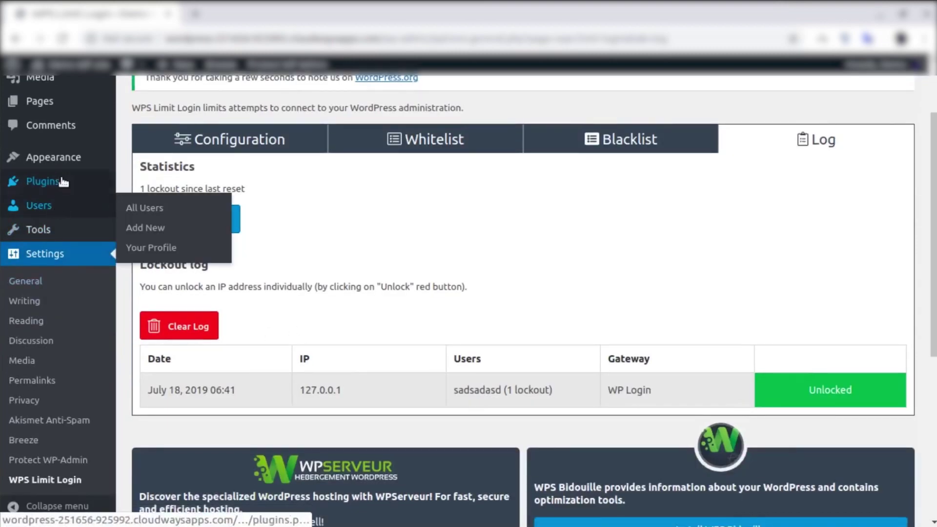
Go to Installed Plugins and open the Protect WP-Admin settings.
mouse_move(63, 183)
click(159, 183)
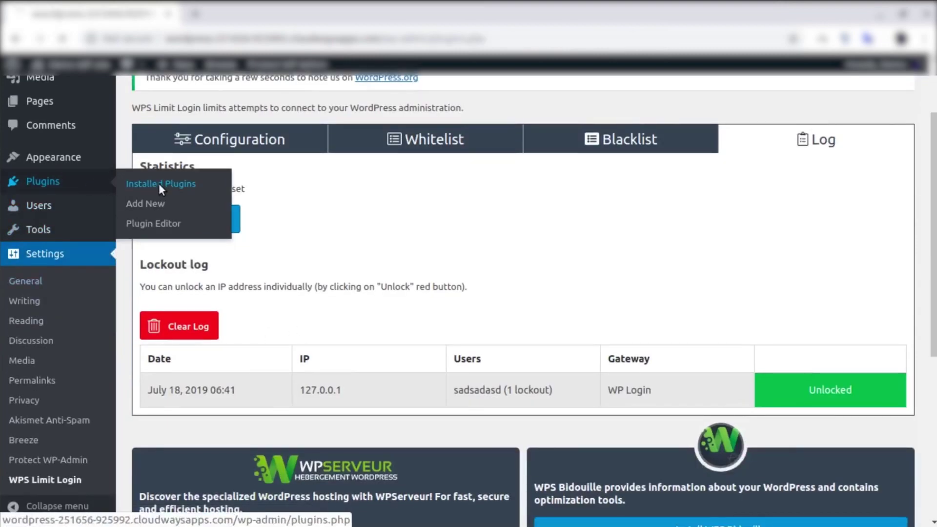
scroll(247, 361, down, 2)
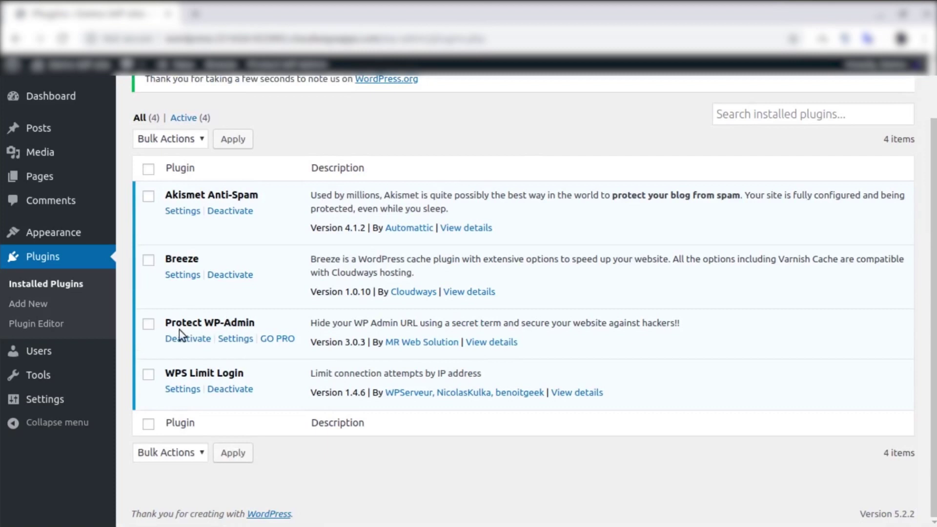
click(232, 338)
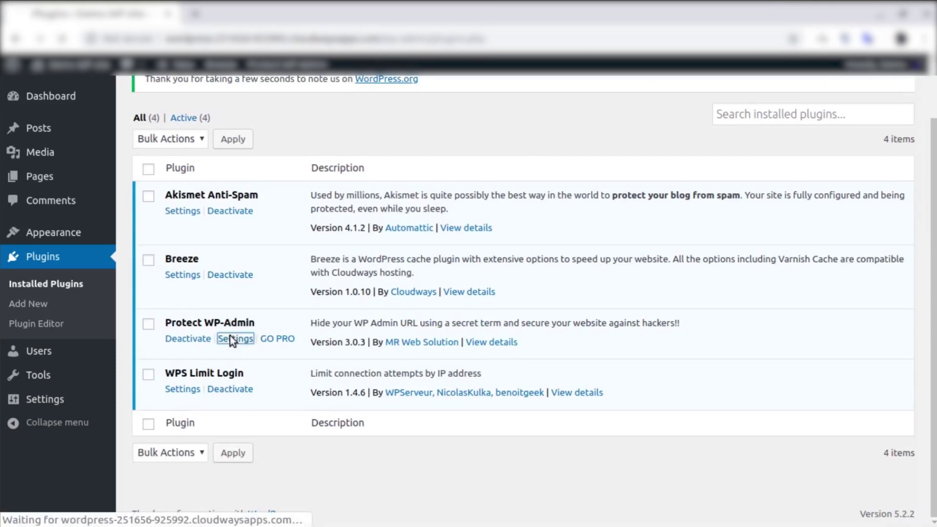
scroll(61, 353, down, 3)
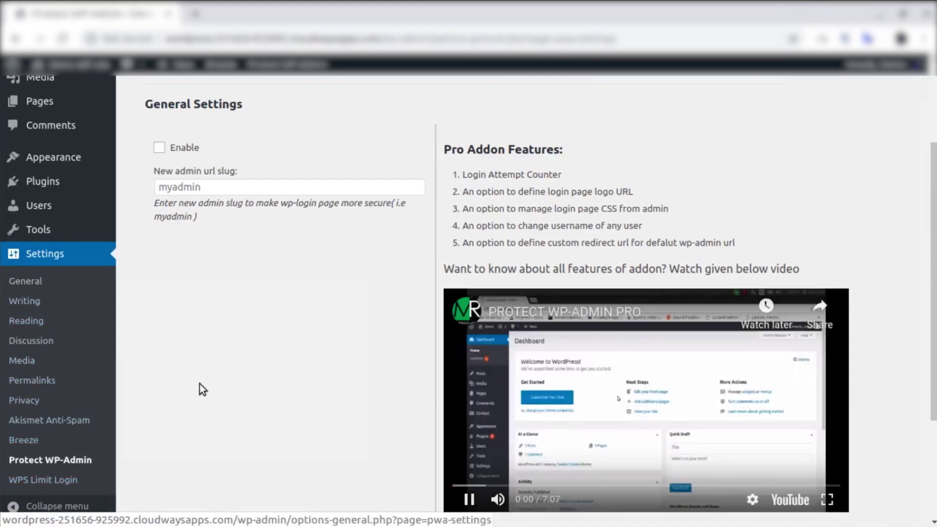
scroll(197, 381, up, 2)
Enable Protect WP-Admin with the slug 'logmein', save, and confirm the prompt.
click(160, 243)
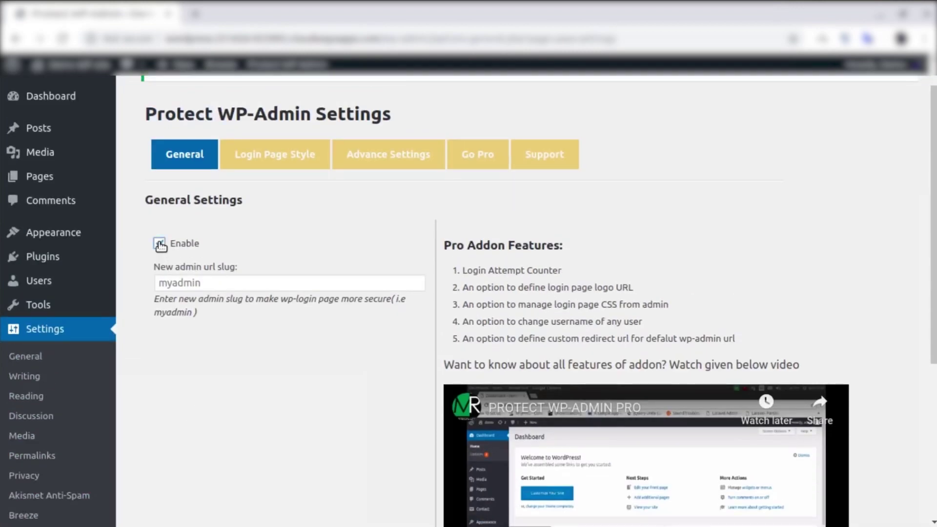
click(197, 284)
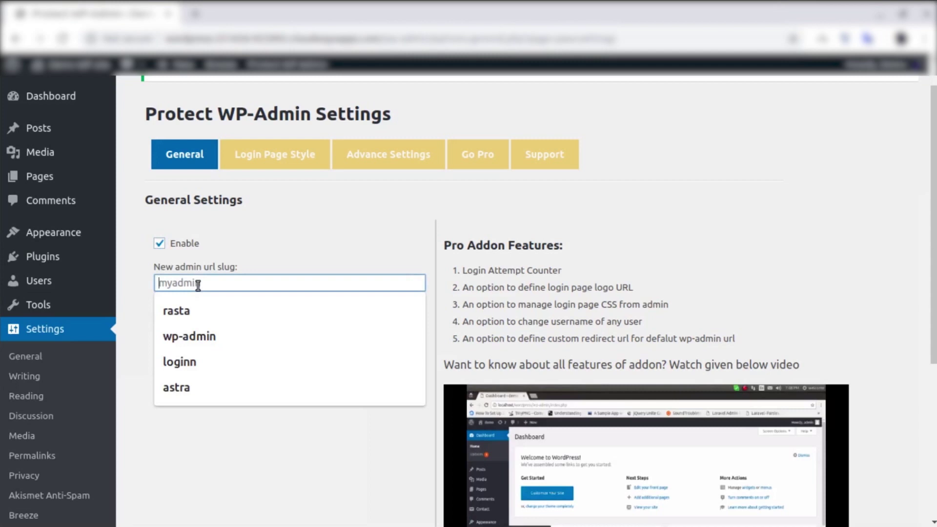
text(l)
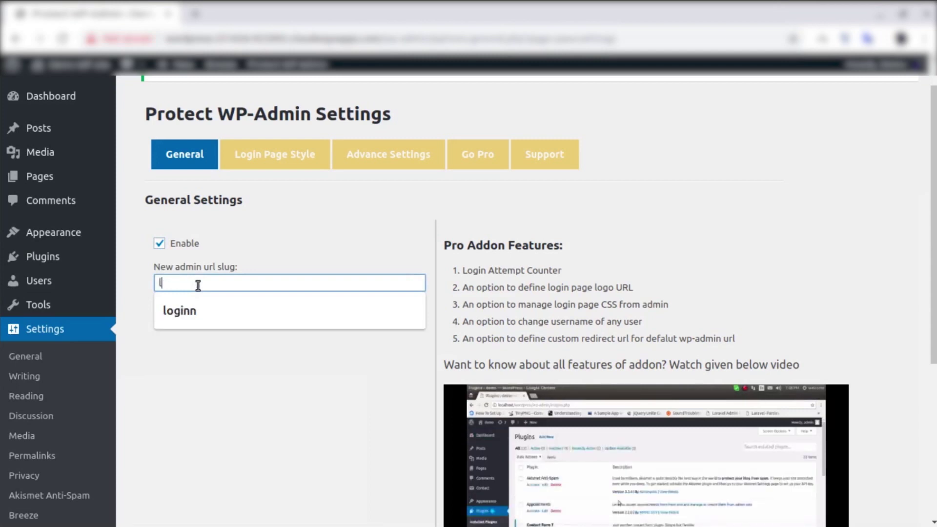
text(ogme)
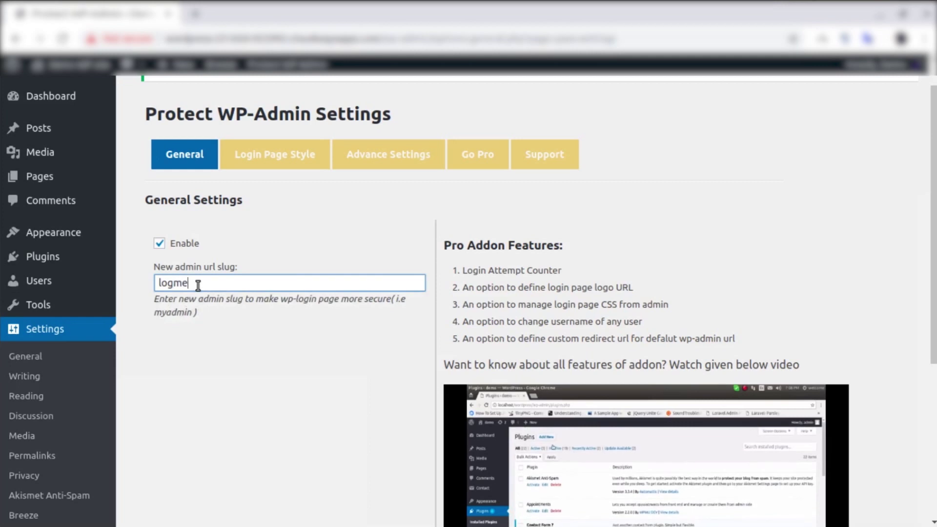
text(in)
scroll(280, 353, down, 2)
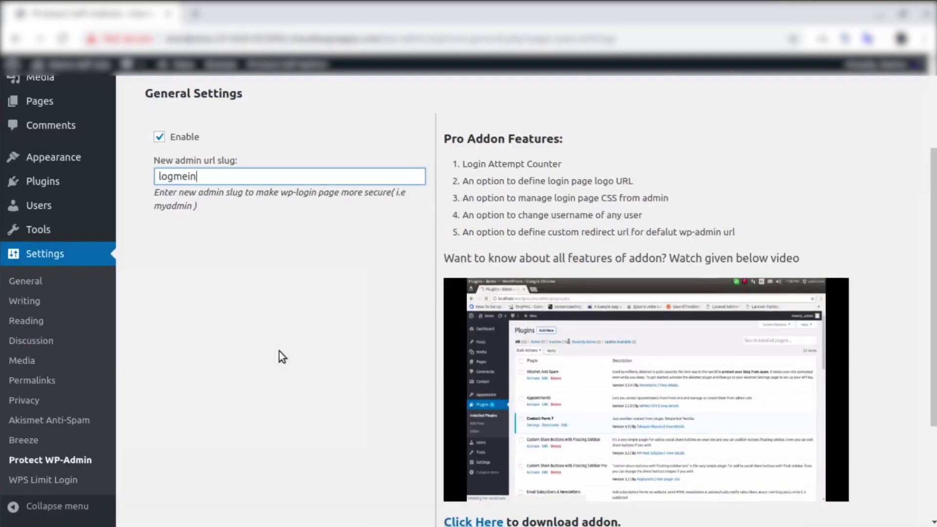
scroll(279, 352, down, 3)
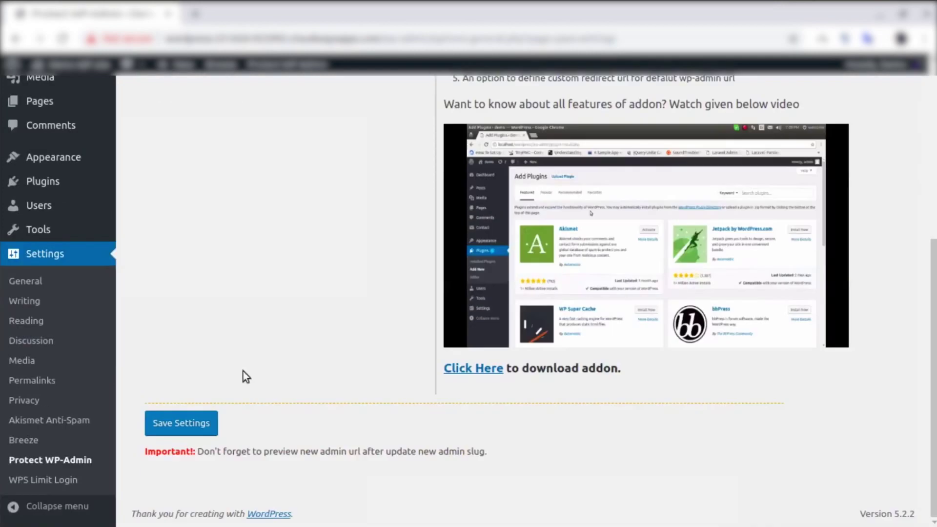
click(185, 423)
click(581, 185)
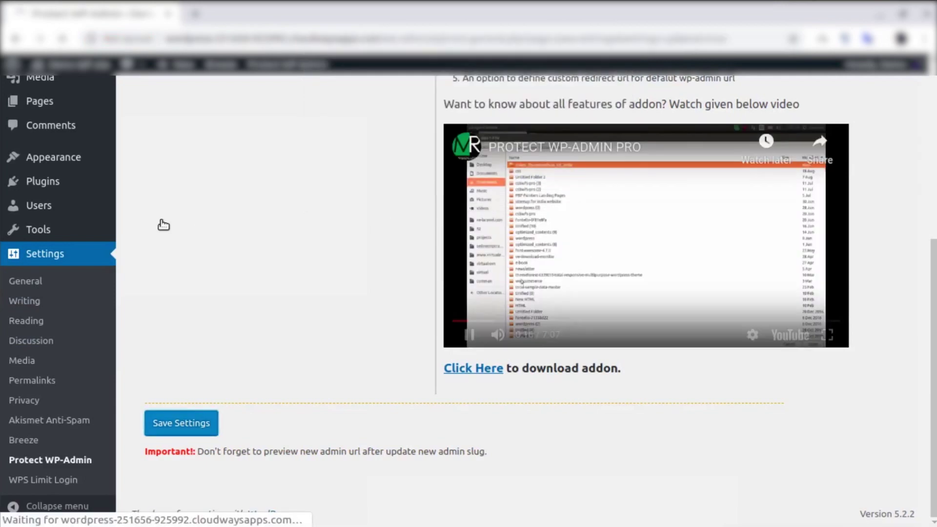
scroll(244, 295, down, 3)
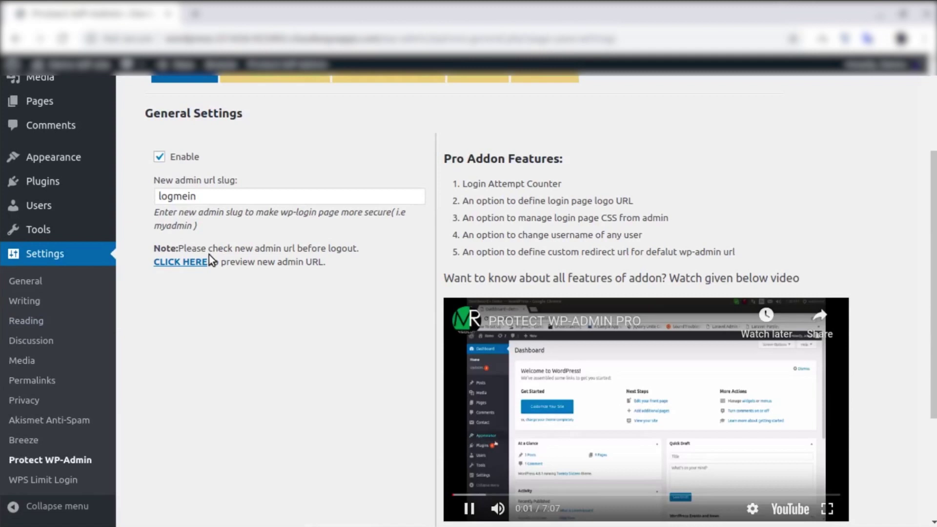
scroll(358, 251, up, 3)
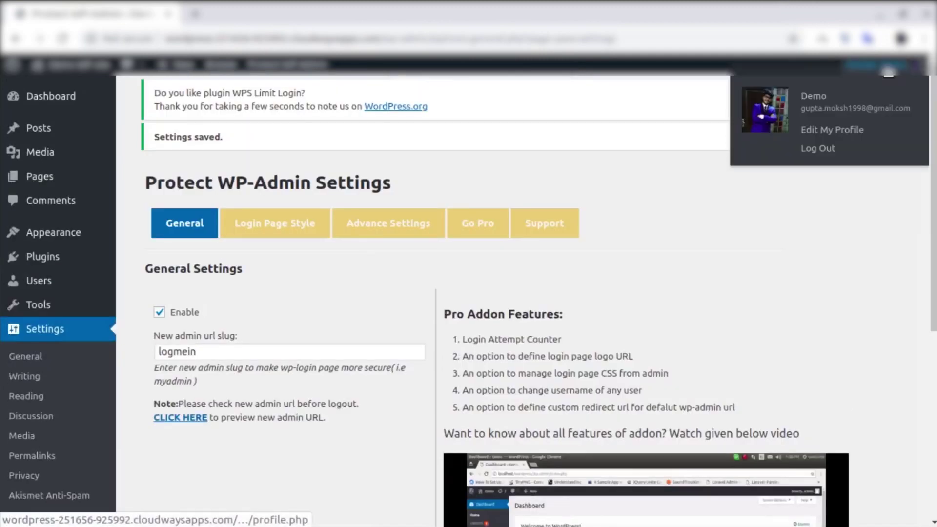
Log out of the WordPress dashboard from the account menu.
click(878, 65)
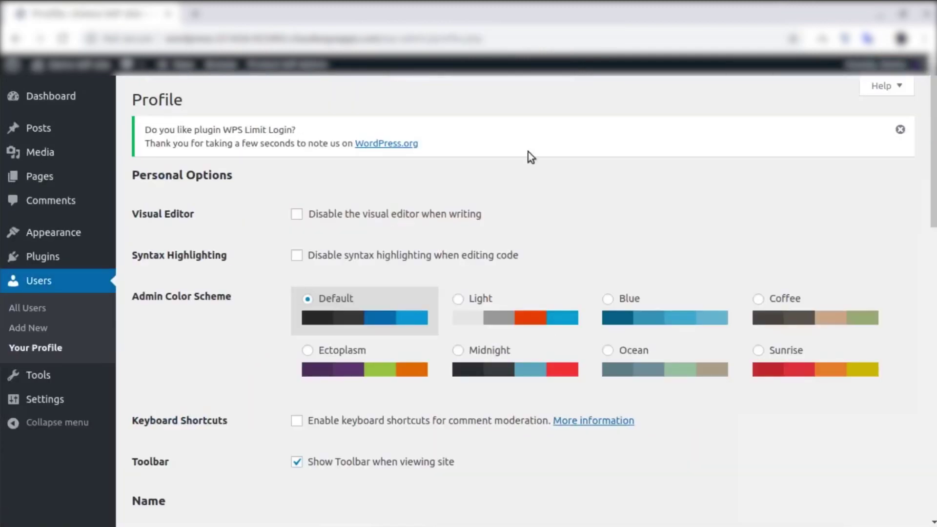
mouse_move(878, 65)
click(828, 151)
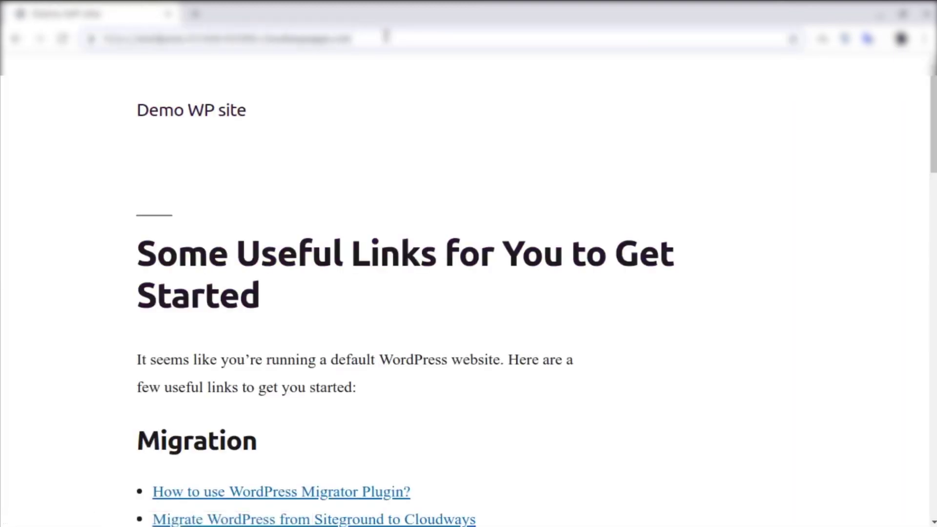
Load the login page at the custom 'logmein' address via the browser's address bar.
click(386, 35)
text(login)
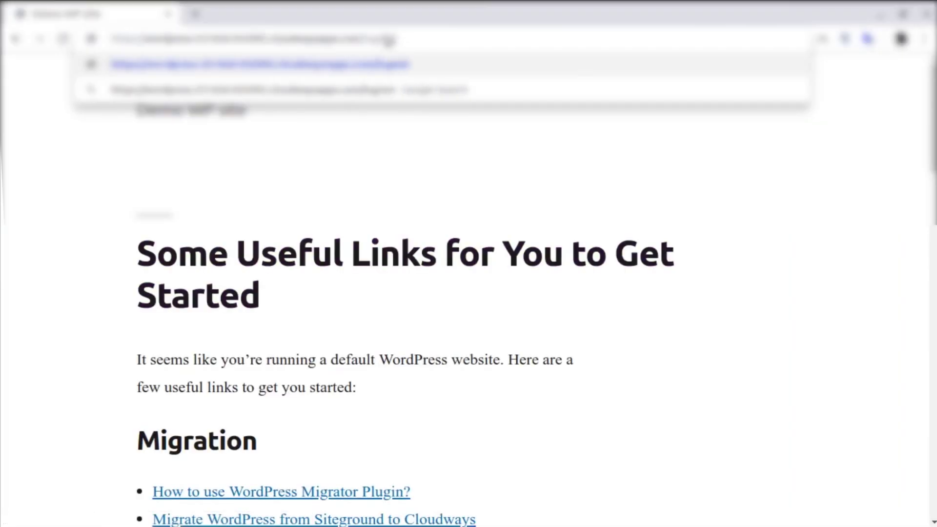
key(Return)
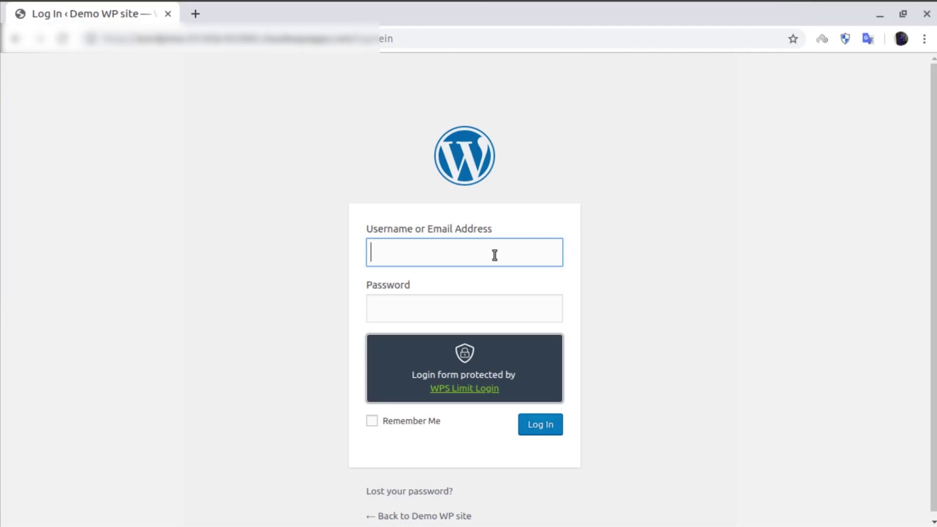
Submit the login form with a username and a wrong password to trigger a failed login.
scroll(462, 324, down, 1)
drag(534, 381, 393, 339)
click(393, 339)
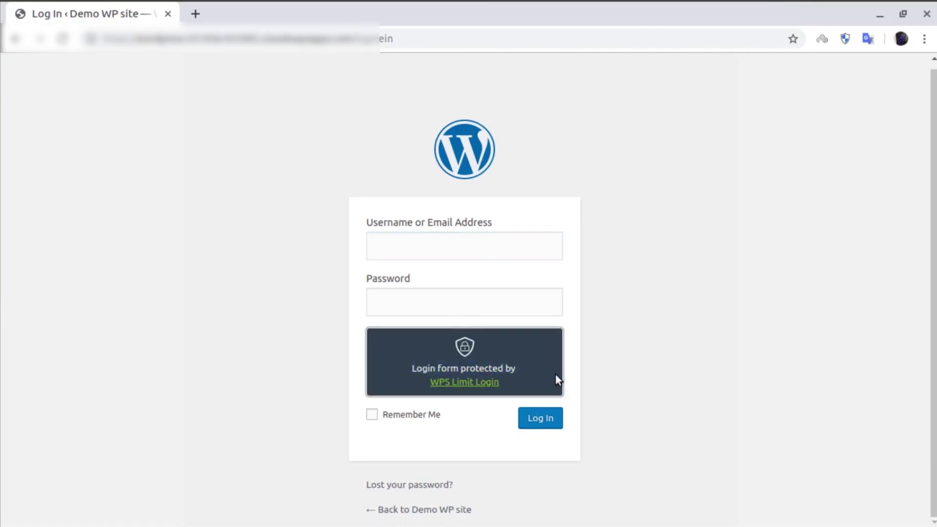
click(378, 242)
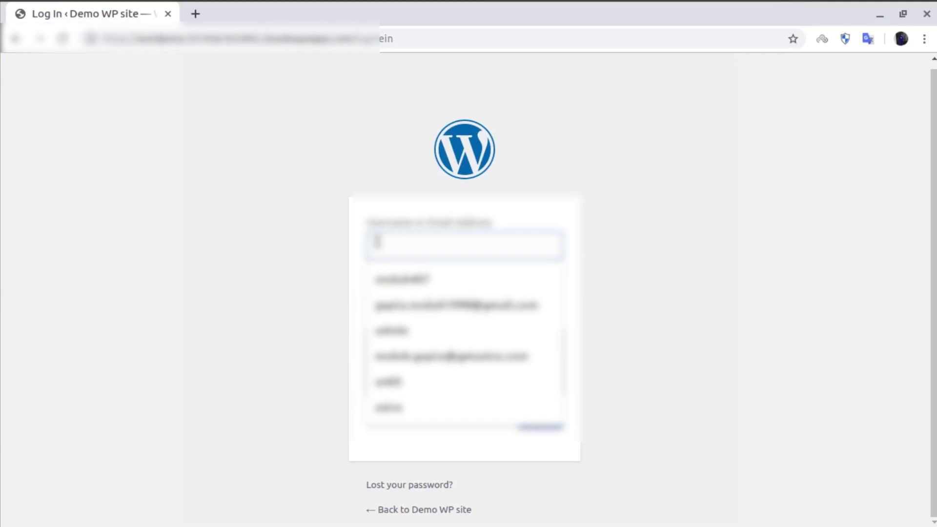
text(Admin123)
key(Tab)
text(password12345)
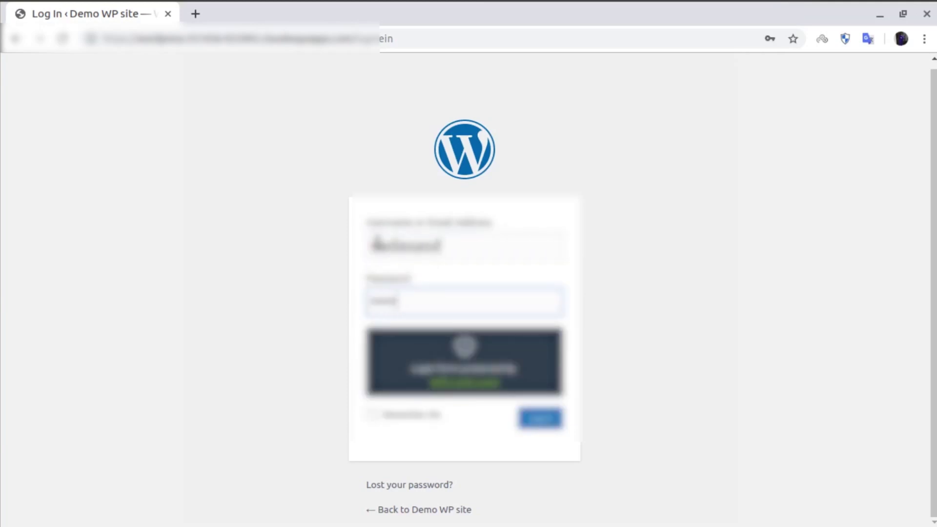
key(Return)
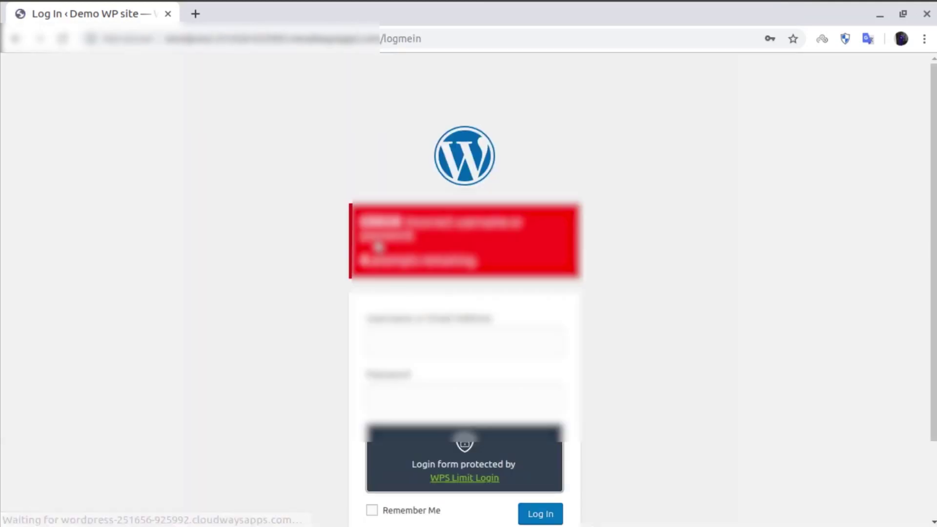
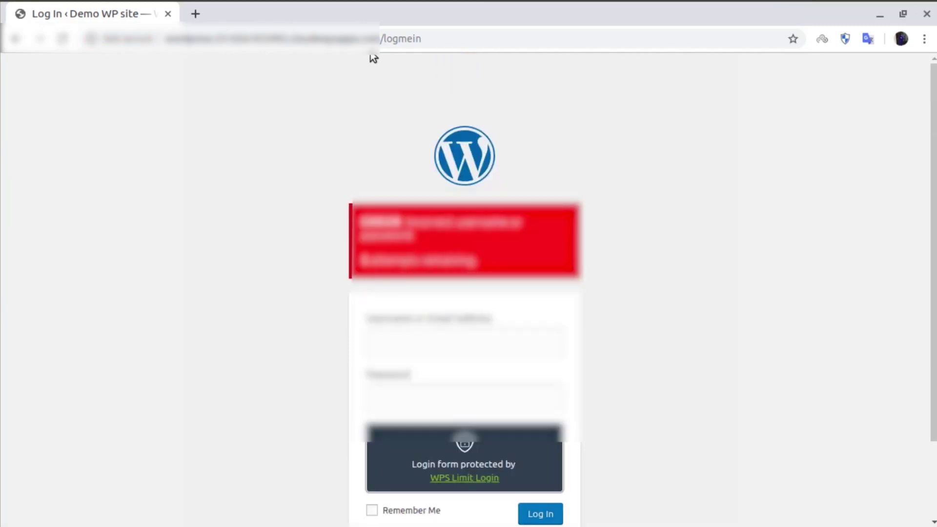
Highlight 'logmein' in the custom login URL, then bring up the Sublime Text tutorial notes.
drag(423, 38, 160, 31)
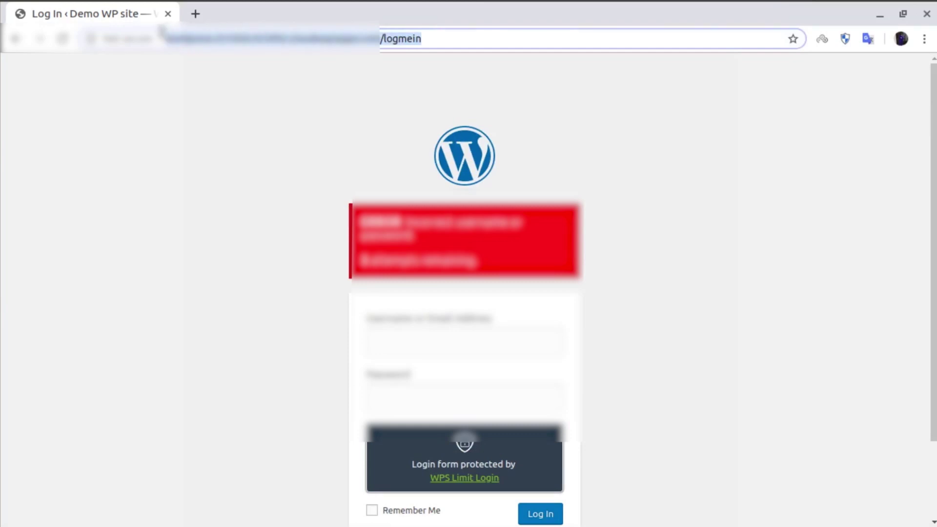
double_click(464, 41)
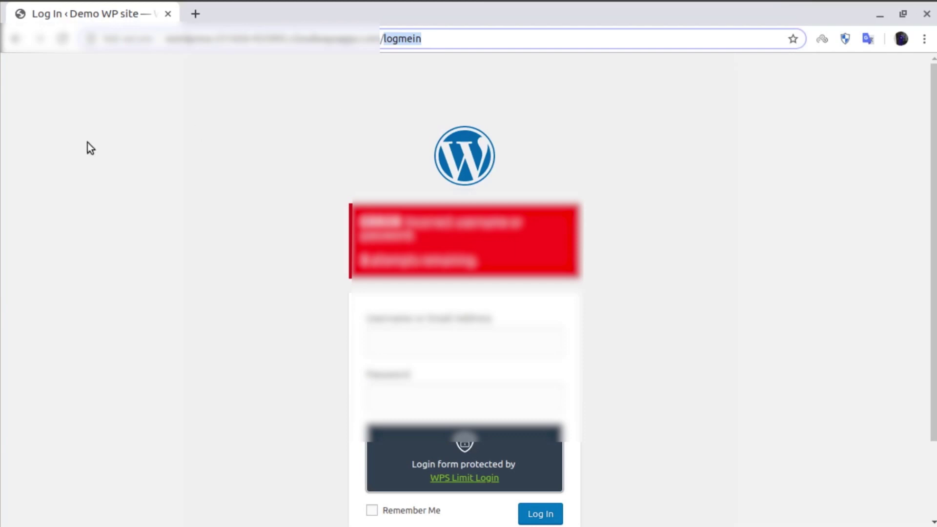
click(4, 252)
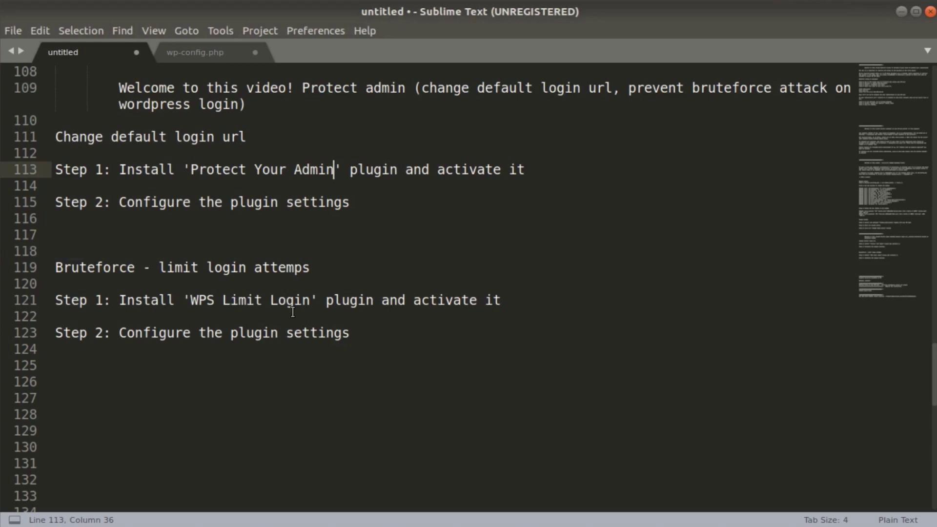